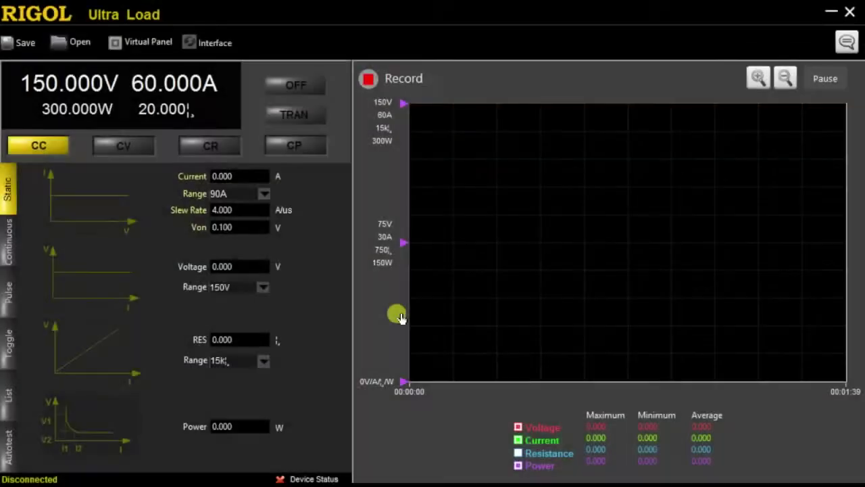
Step: Connect to the DL3031A at its USB0 address after reviewing the GPIB, COM and LAN options
click(223, 46)
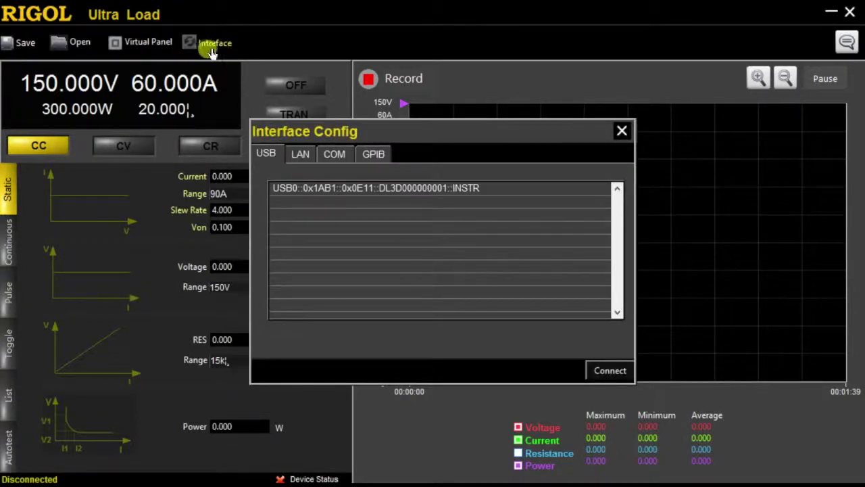
click(373, 157)
click(330, 159)
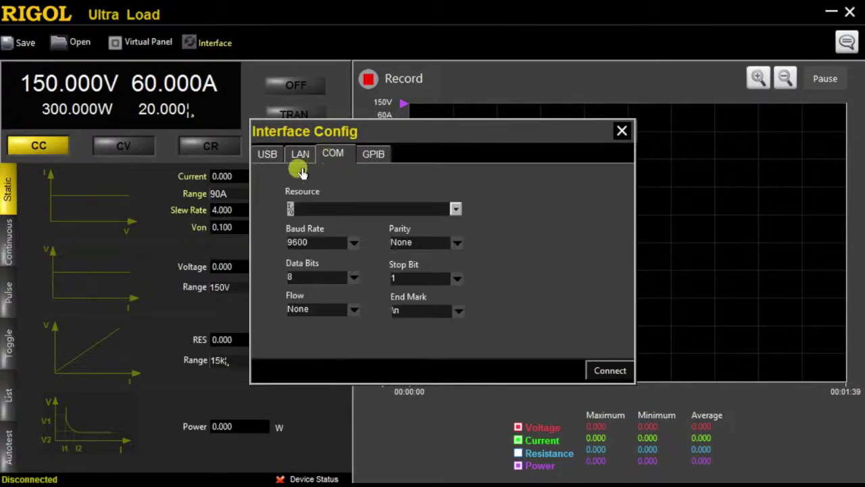
click(297, 155)
click(268, 155)
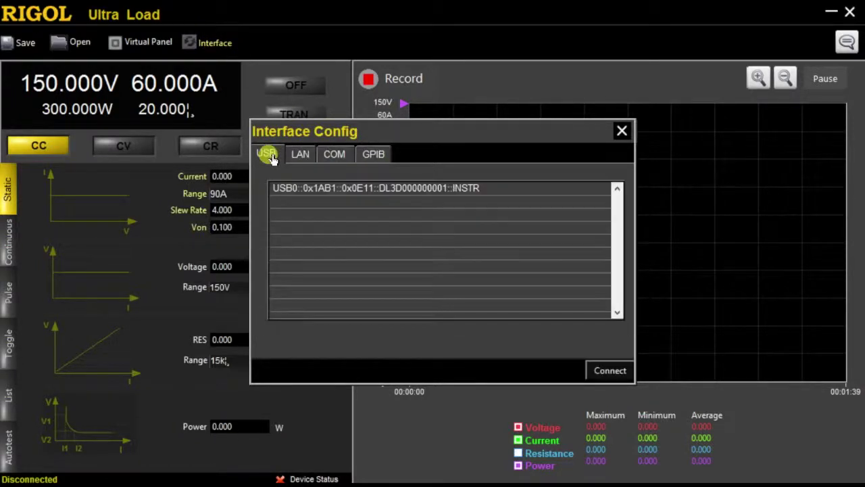
click(309, 192)
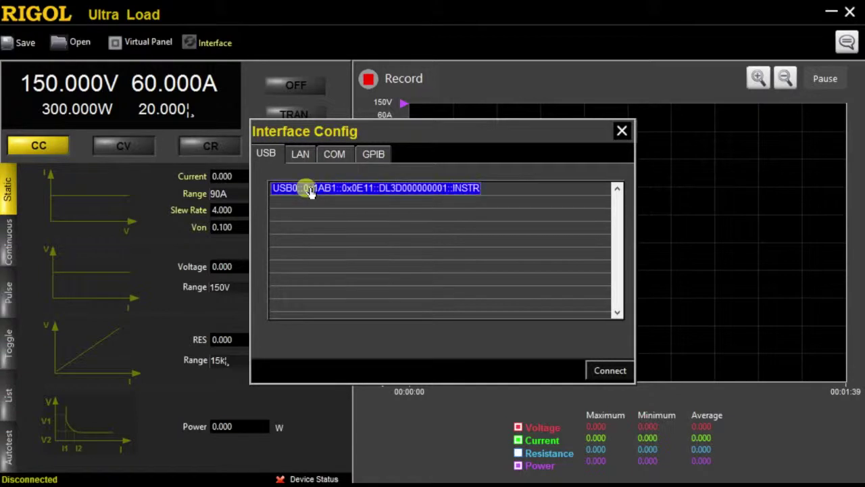
click(608, 371)
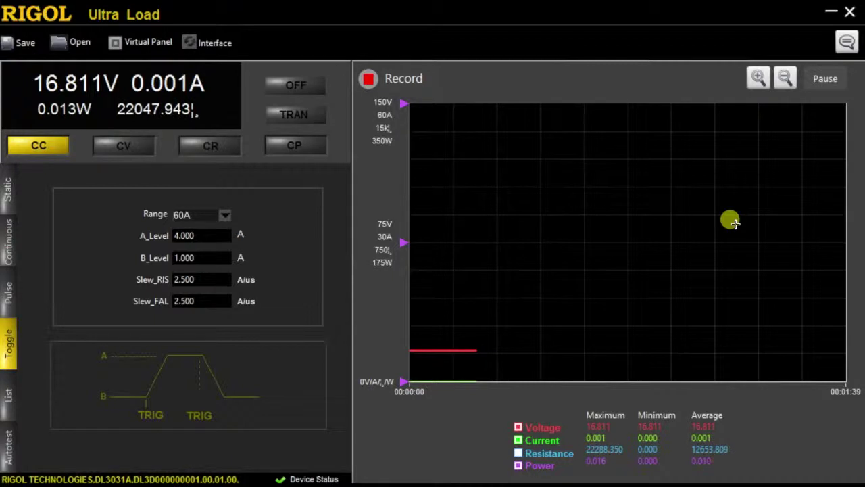
mouse_move(404, 390)
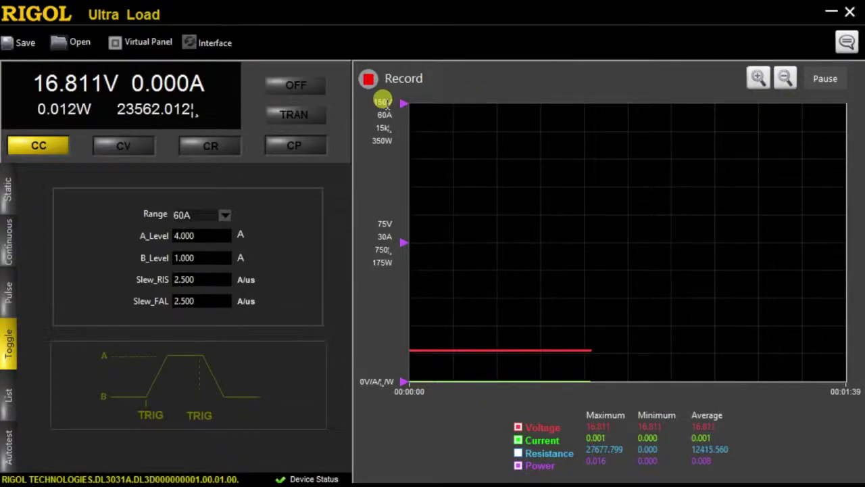
Step: Cycle through CP, CR and CV modes, return to CC at 10 A, and switch the input on
click(322, 153)
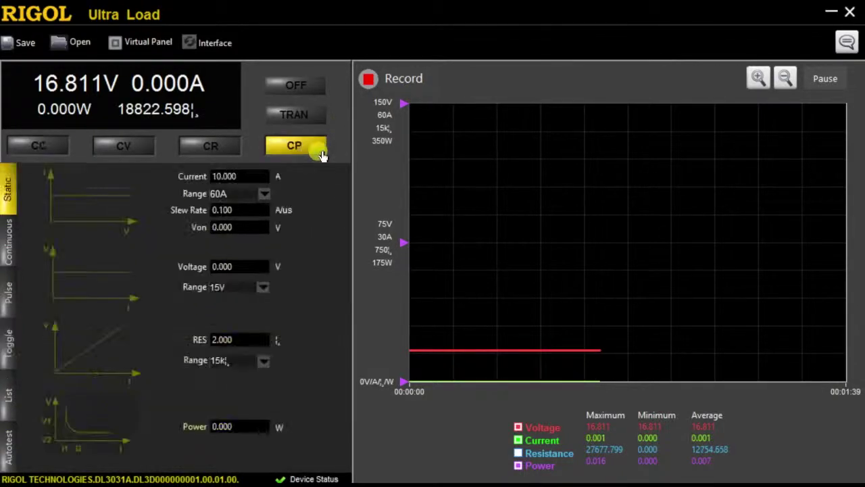
click(215, 144)
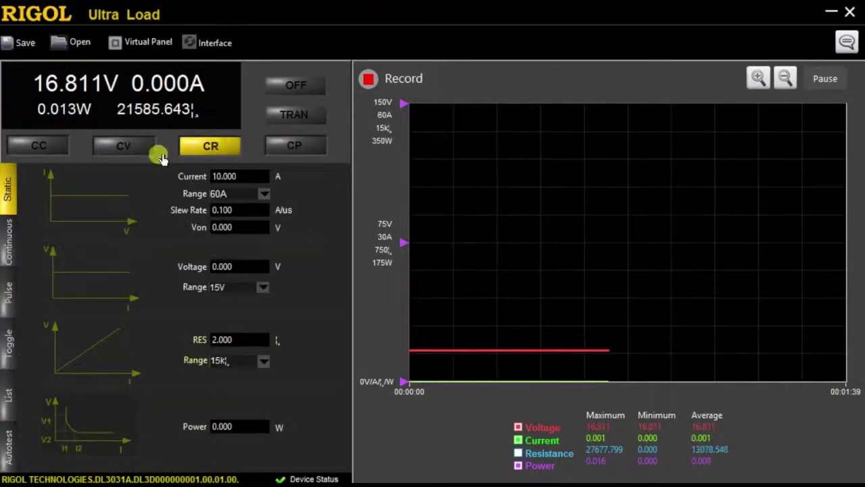
click(136, 147)
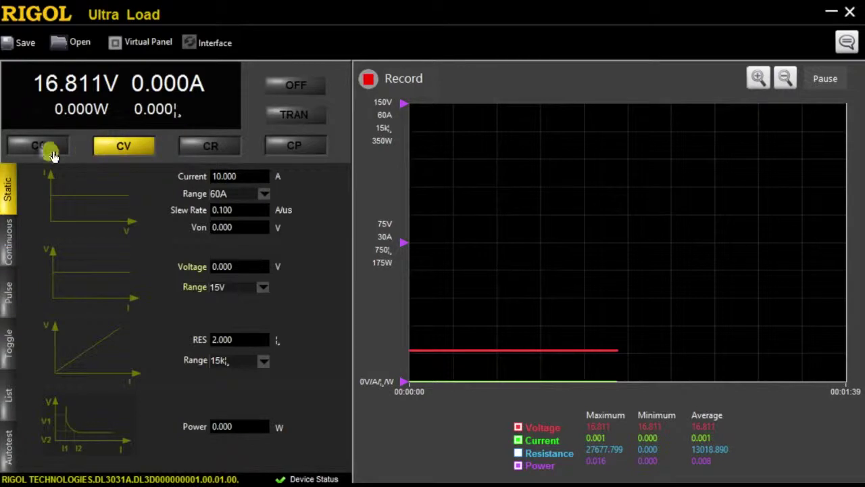
click(53, 154)
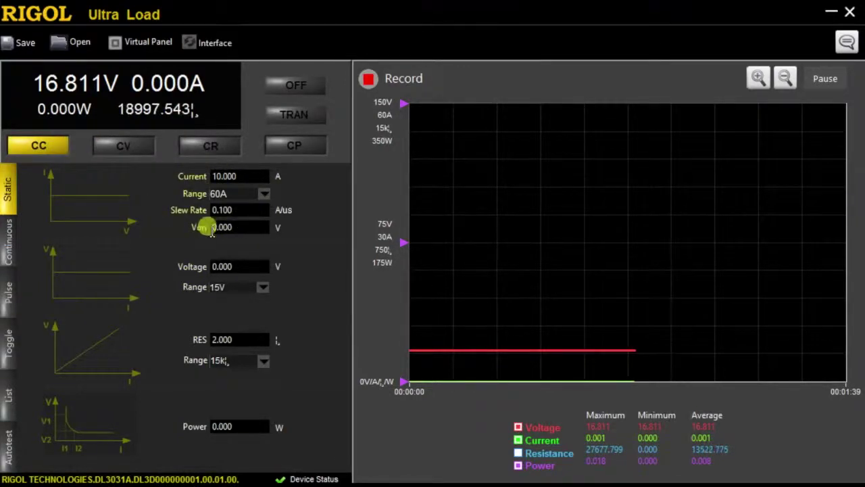
click(223, 176)
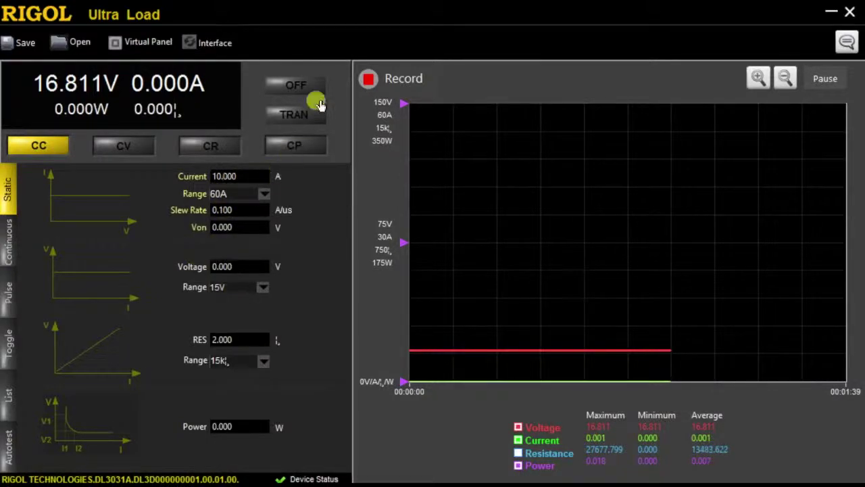
click(314, 86)
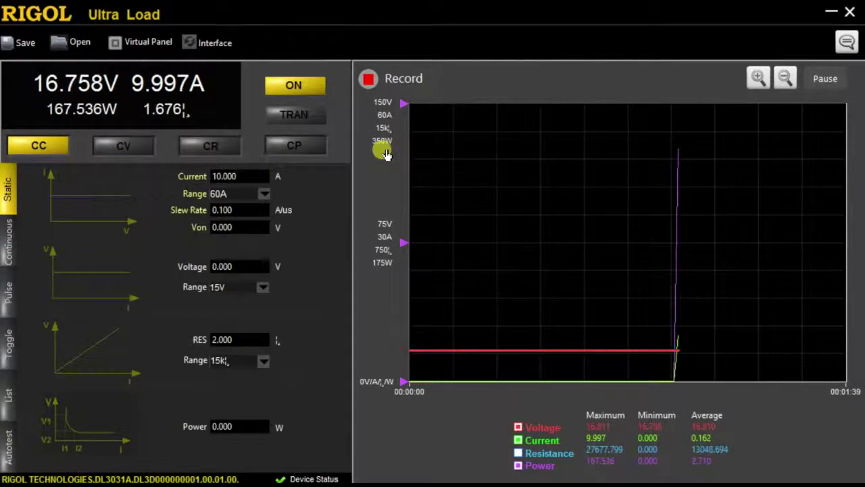
Step: Change the static Current value from 10.000 A to 5.000 A
mouse_move(682, 268)
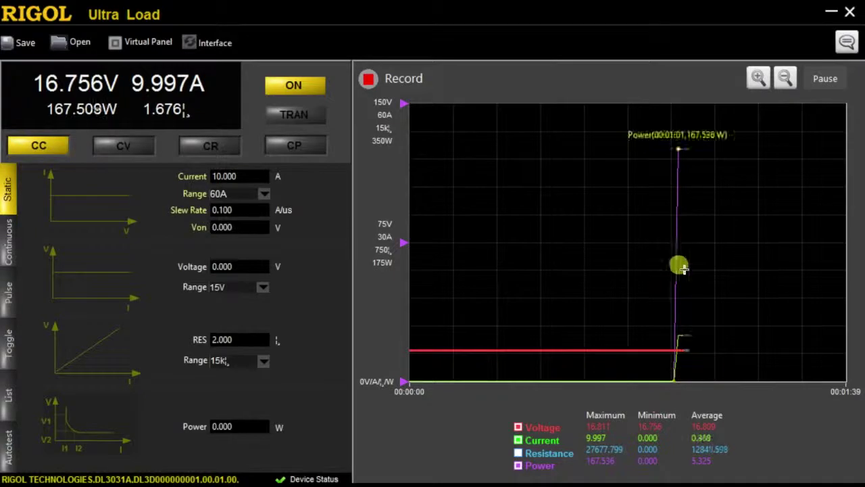
mouse_move(680, 338)
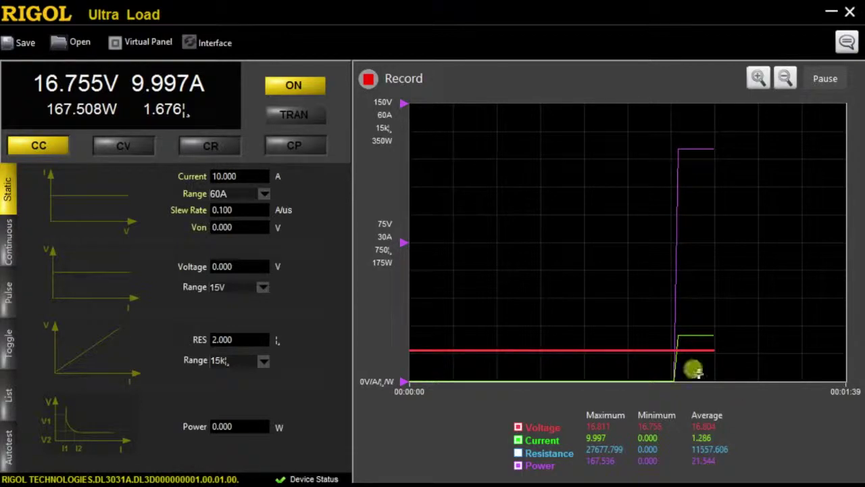
mouse_move(710, 366)
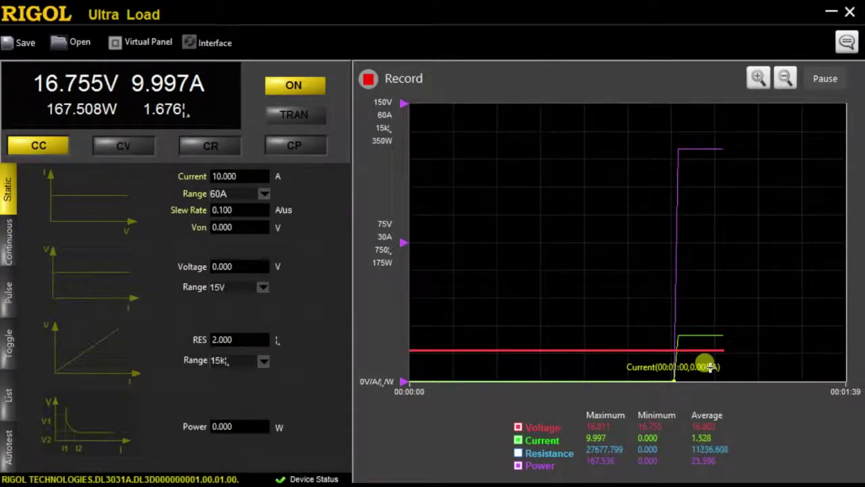
click(217, 176)
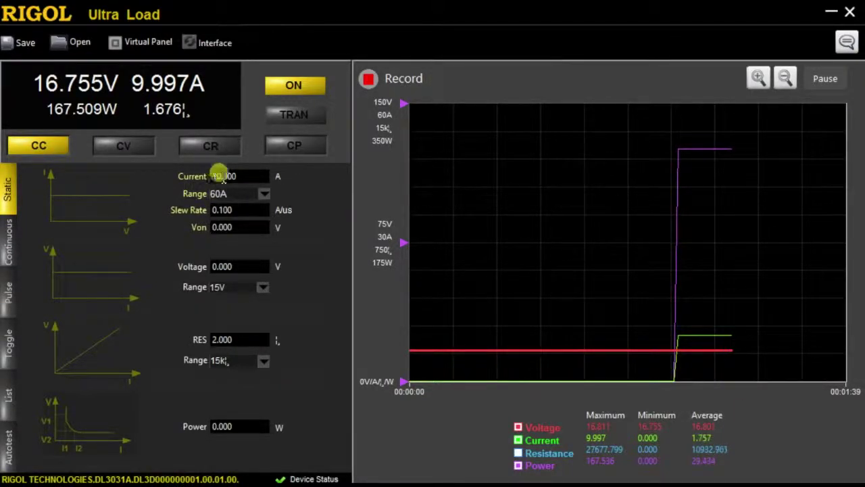
key(BackSpace)
key(BackSpace)
key(BackSpace)
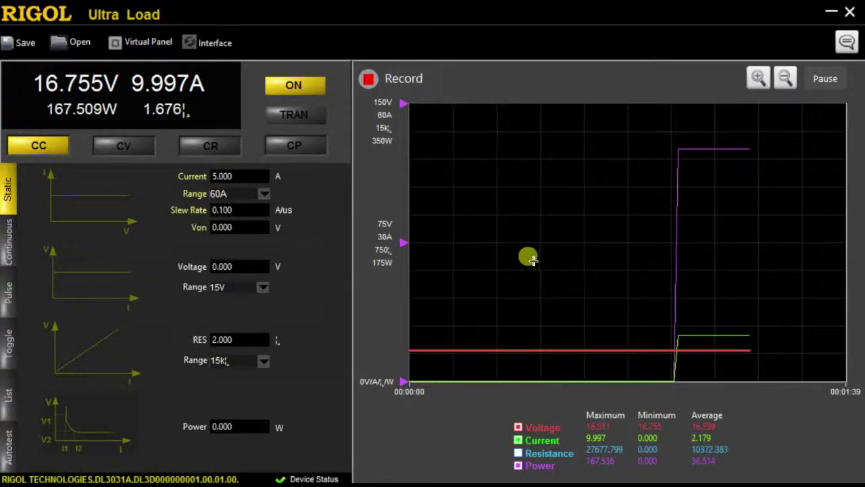
mouse_move(728, 264)
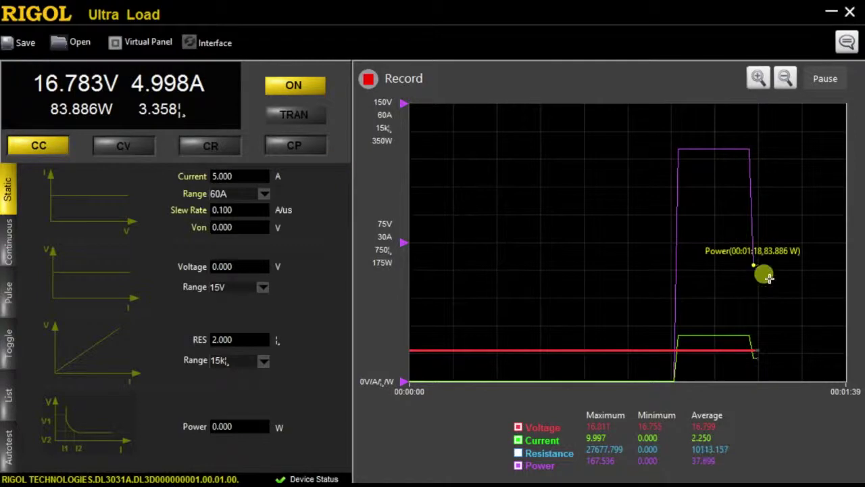
mouse_move(722, 345)
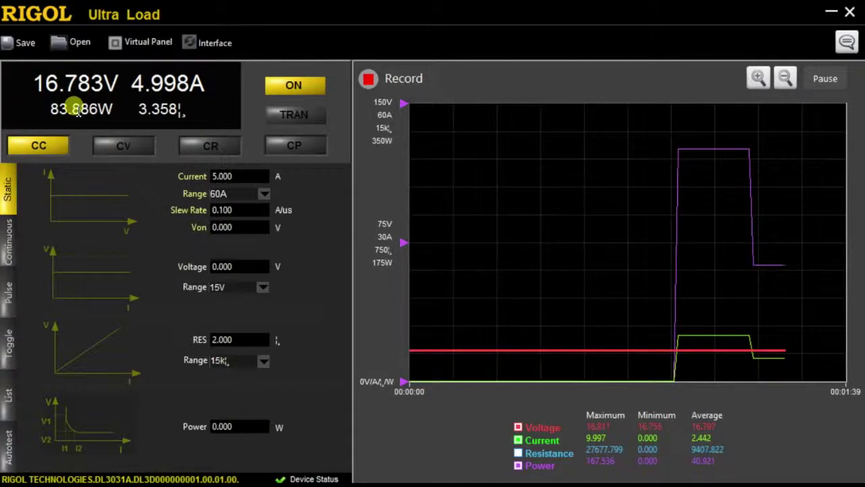
Step: Browse the Continuous, Pulse, Toggle, List and Autotest settings, finishing back on Toggle
click(12, 243)
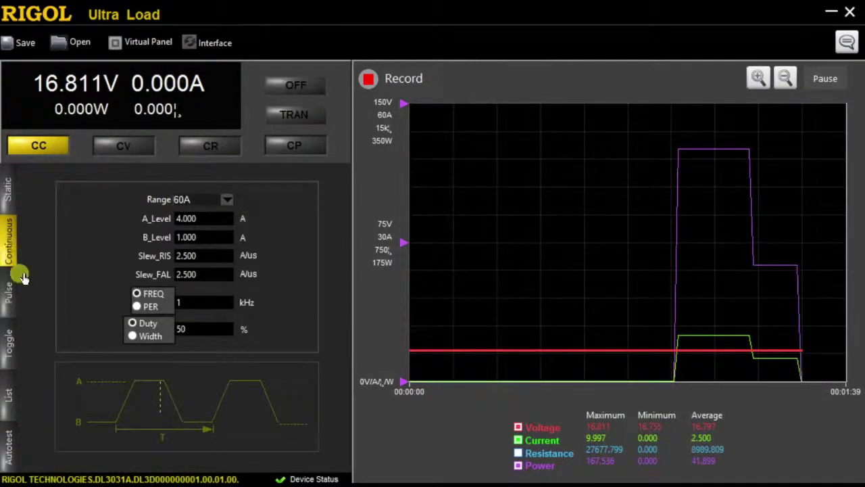
click(21, 311)
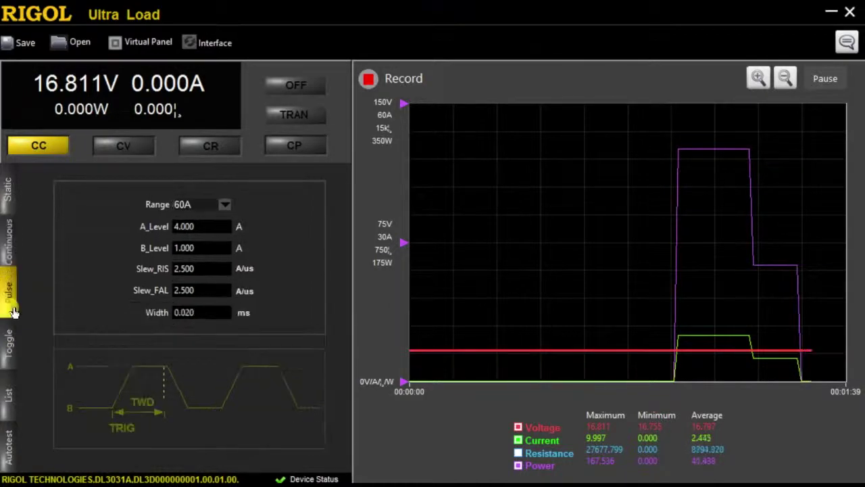
click(17, 347)
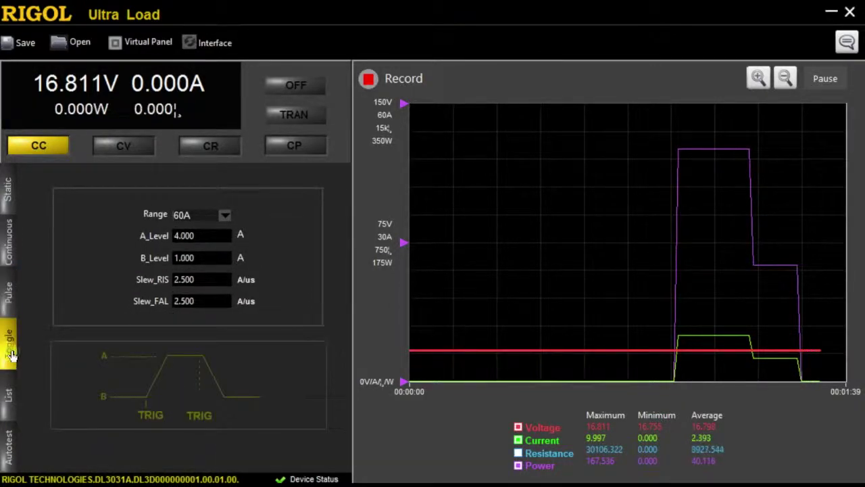
click(12, 392)
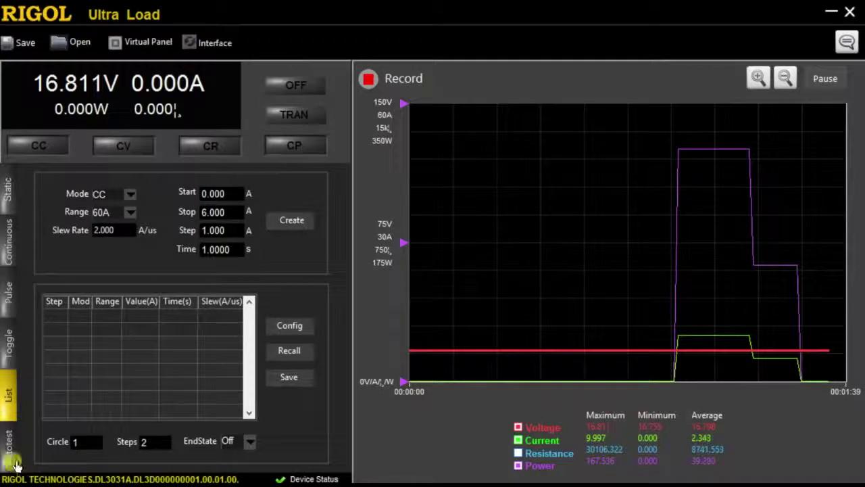
click(14, 461)
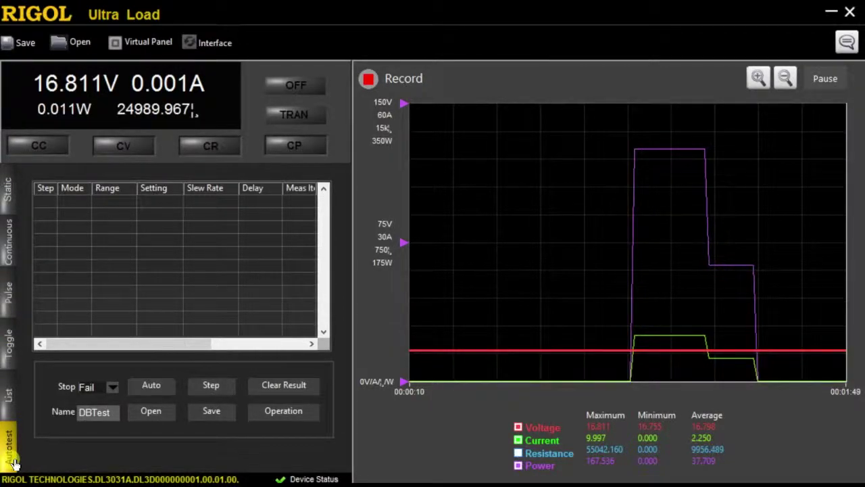
click(9, 348)
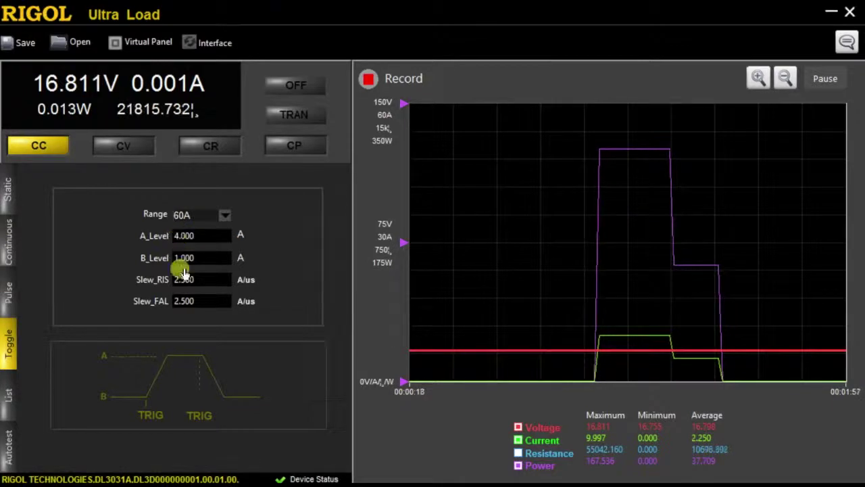
Step: Change the toggle A_Level to 10.000 A
click(193, 235)
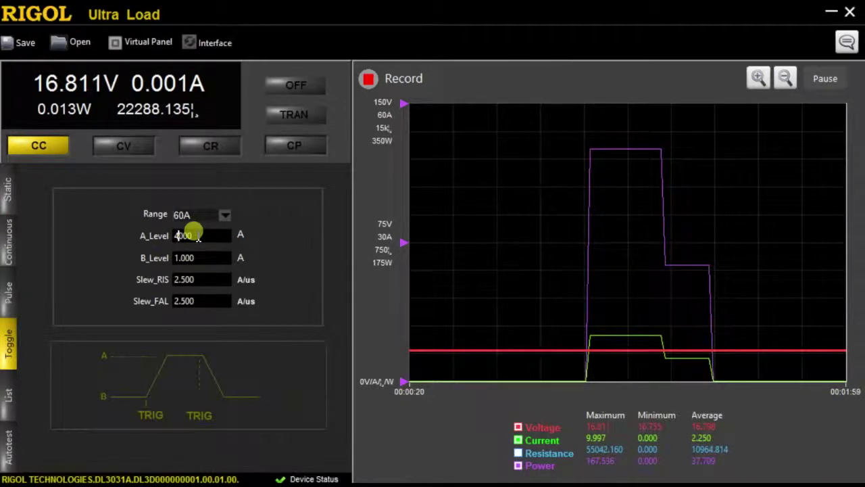
key(BackSpace)
text(10)
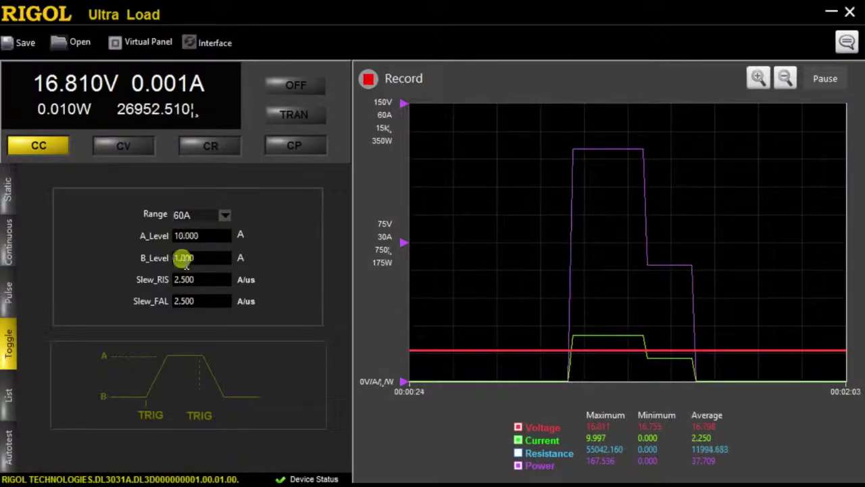
Step: Turn the load input on and run toggling between 10 A and 1 A, stopping and restarting once
click(291, 84)
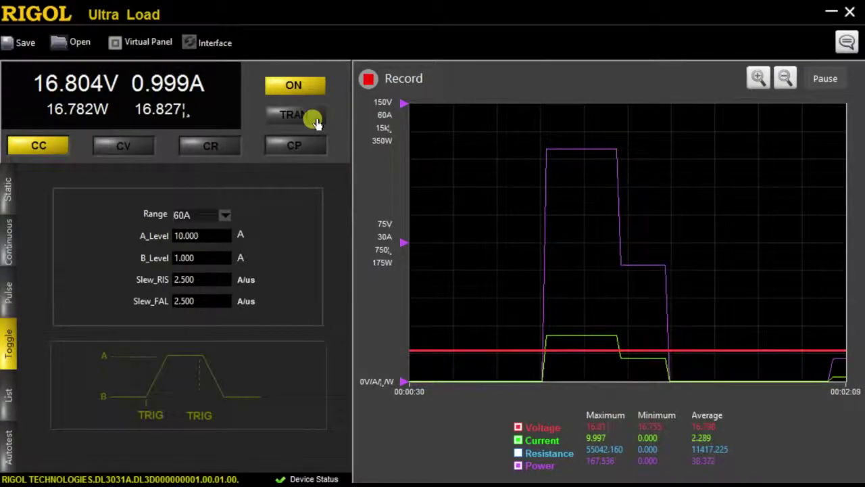
click(317, 122)
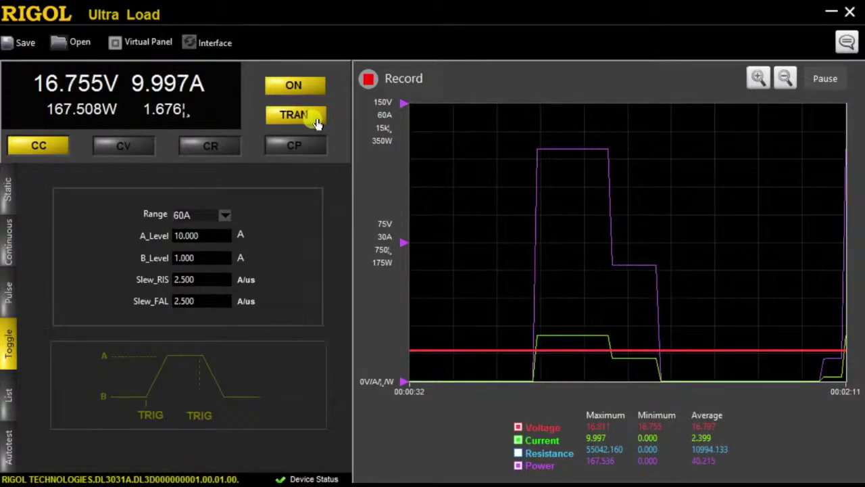
click(269, 119)
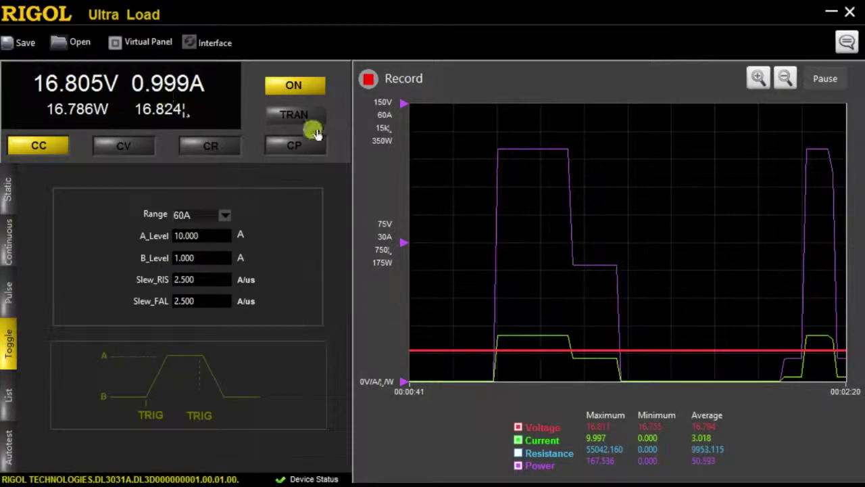
click(315, 118)
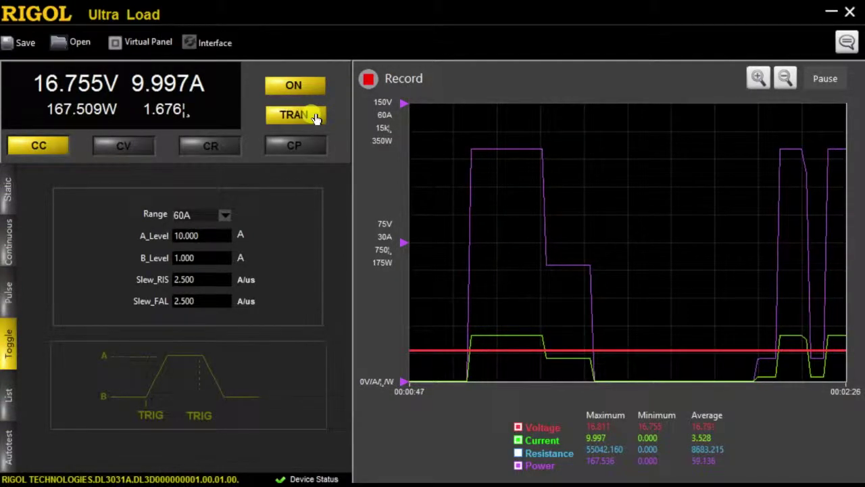
click(144, 44)
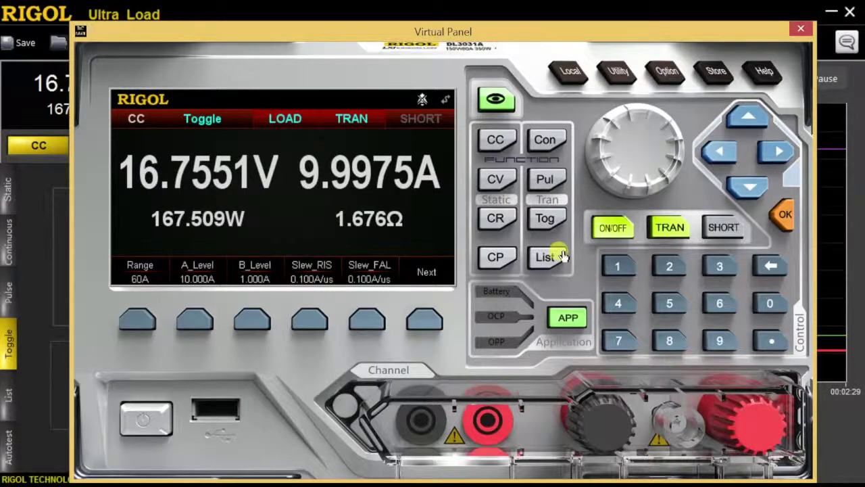
Step: On the virtual panel, choose CC static mode and enter 2.000 A as the current setting
click(496, 141)
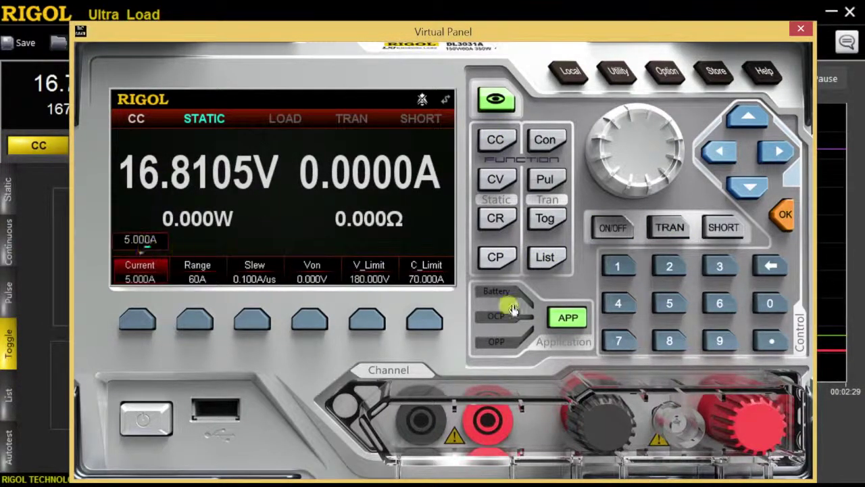
click(725, 155)
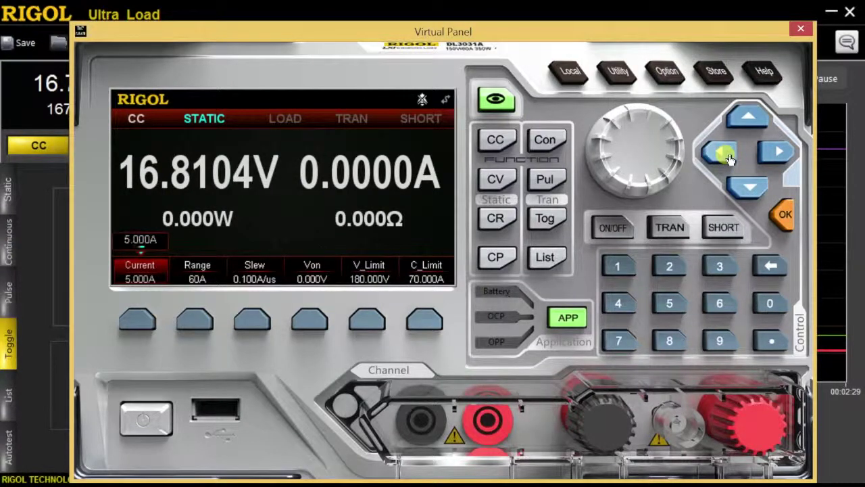
click(729, 158)
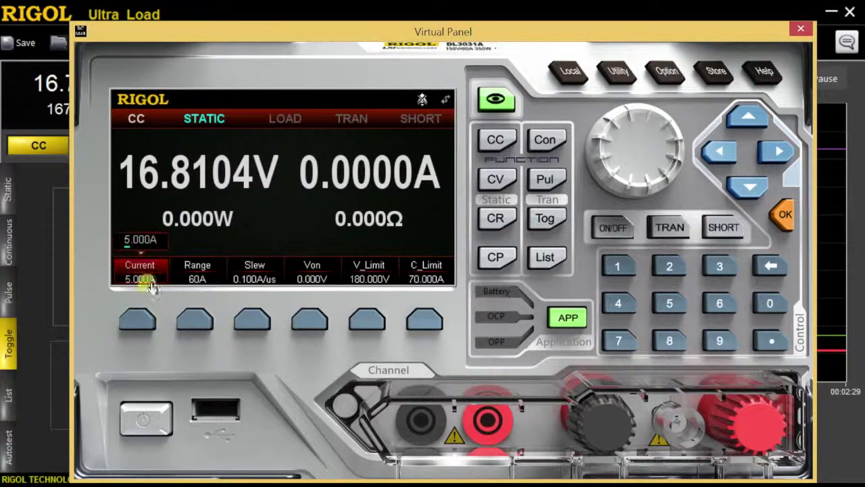
click(670, 262)
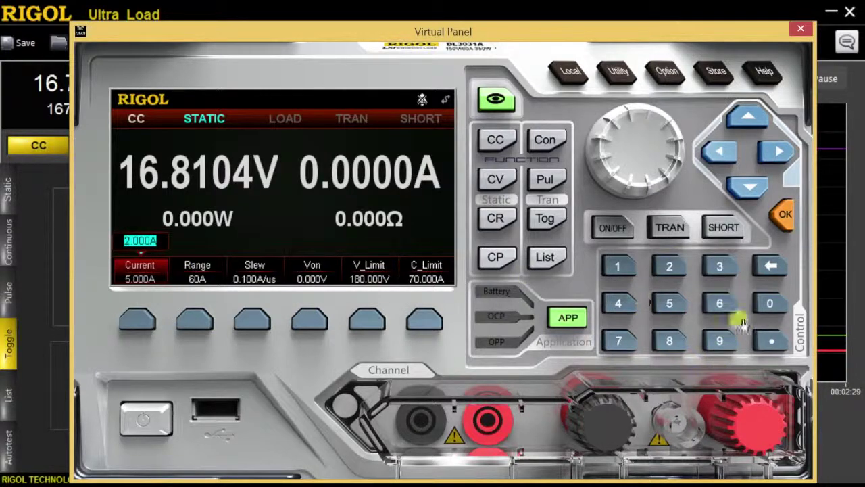
click(791, 219)
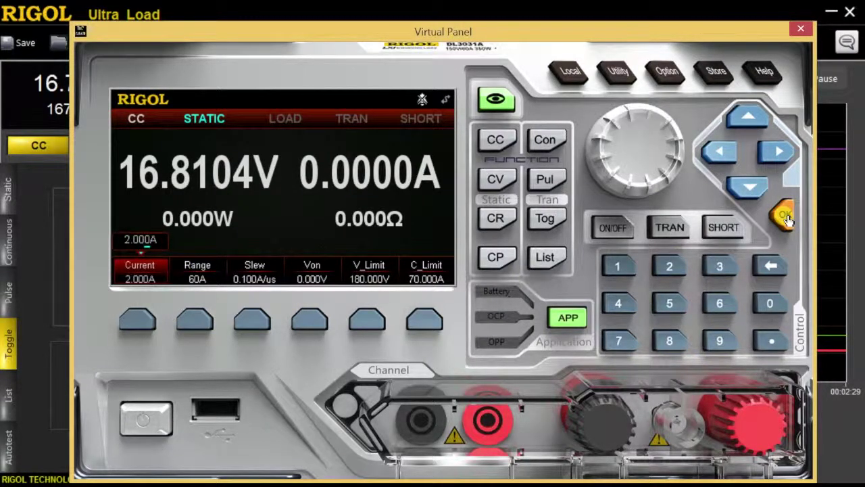
Step: Turn the 2 A load on, short the input on and off, then close the virtual panel
click(624, 235)
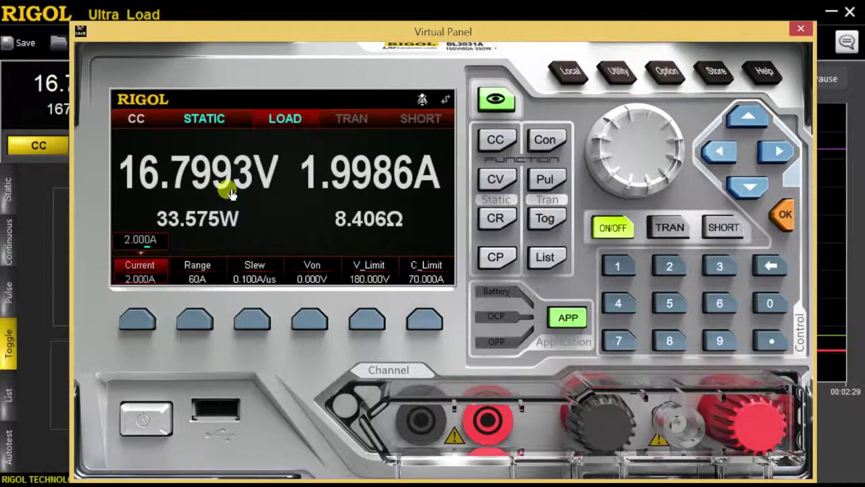
click(727, 230)
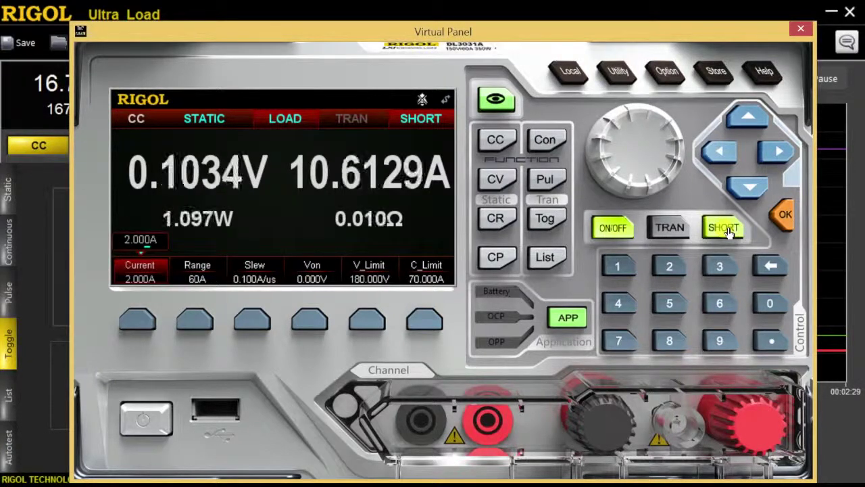
click(727, 230)
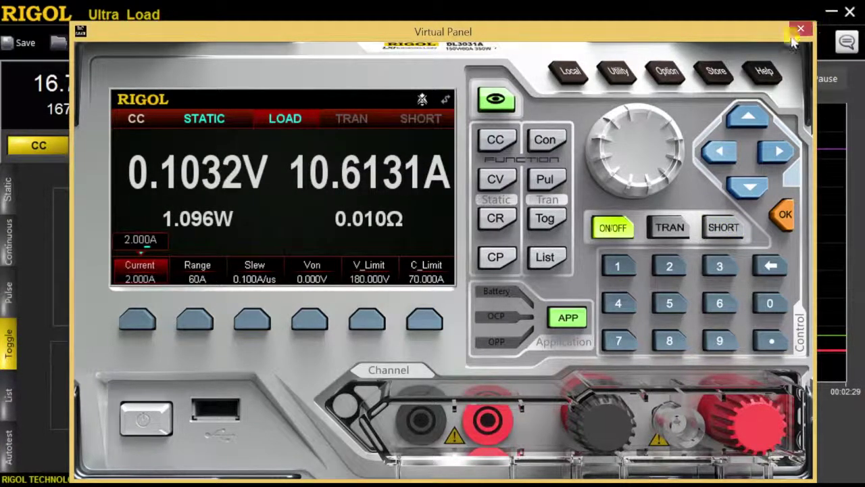
click(798, 29)
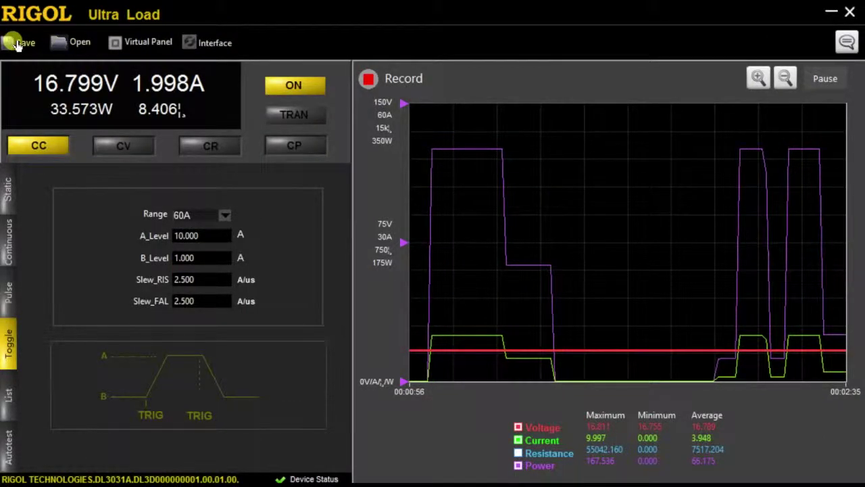
click(21, 43)
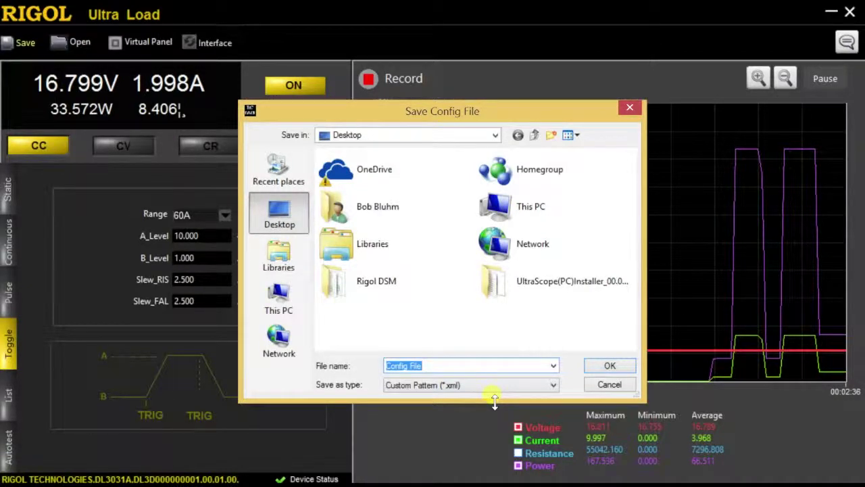
click(629, 108)
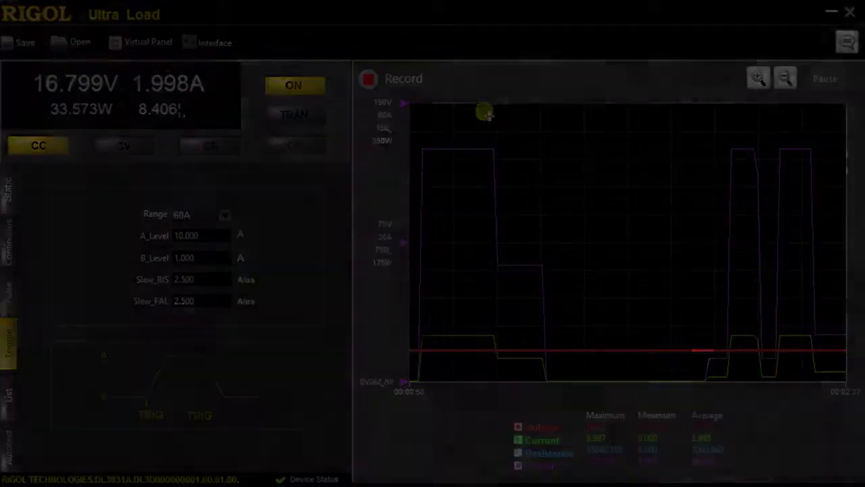